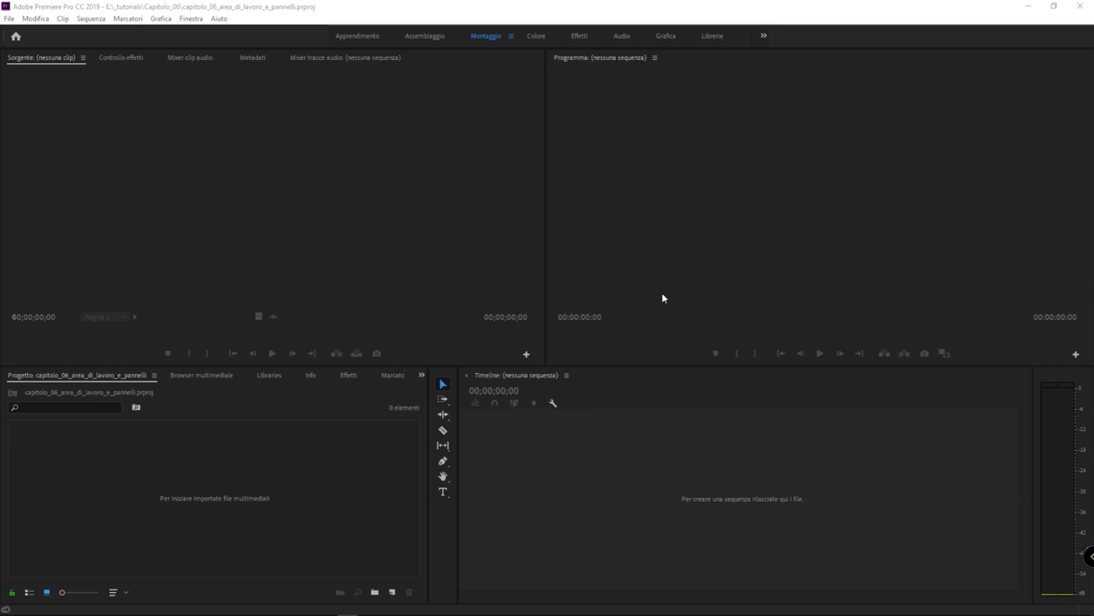
Step: Make the Program monitor, then the Source monitor, active, finishing on the Timeline panel
left_click(633, 94)
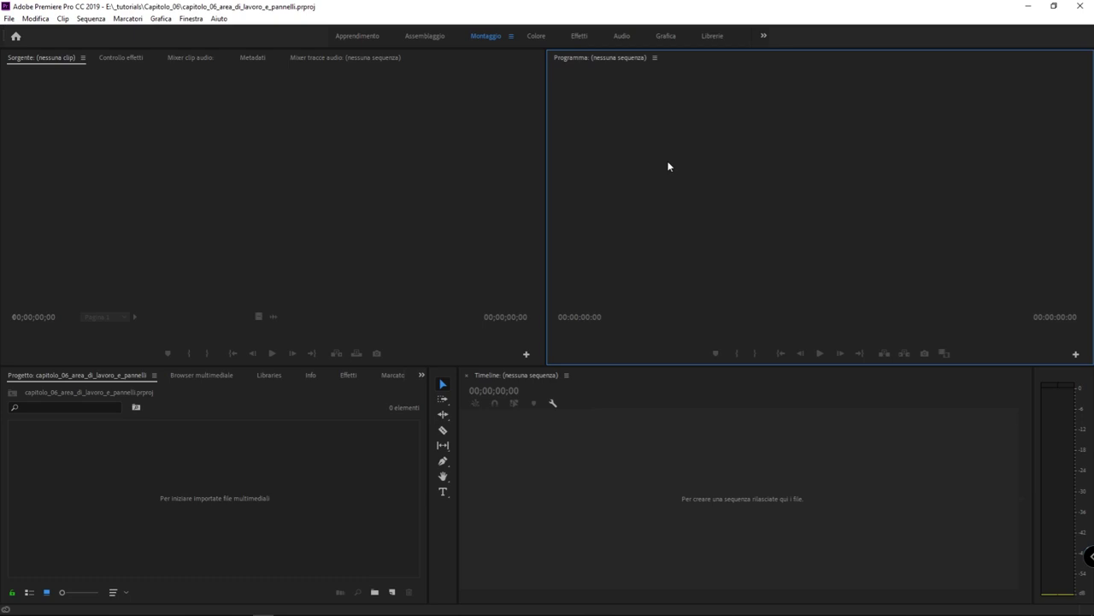
left_click(156, 154)
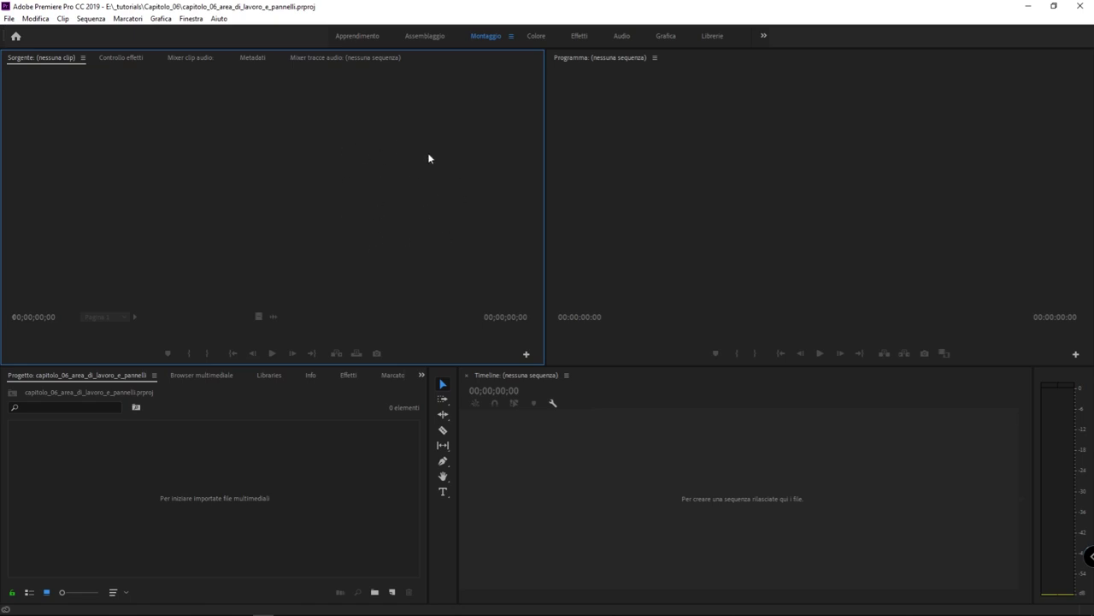
left_click(622, 461)
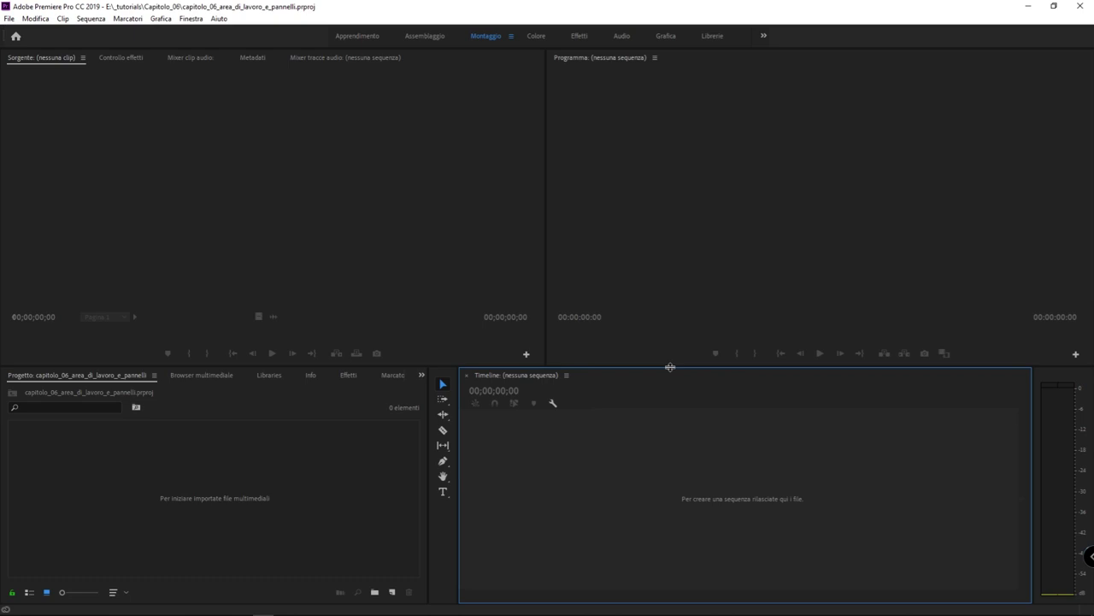
Step: Raise the divider under the monitors and shift the Tools divider left to widen the Timeline
mouse_move(671, 367)
left_mouse_down()
mouse_move(669, 228)
mouse_move(685, 164)
mouse_move(704, 377)
left_mouse_up()
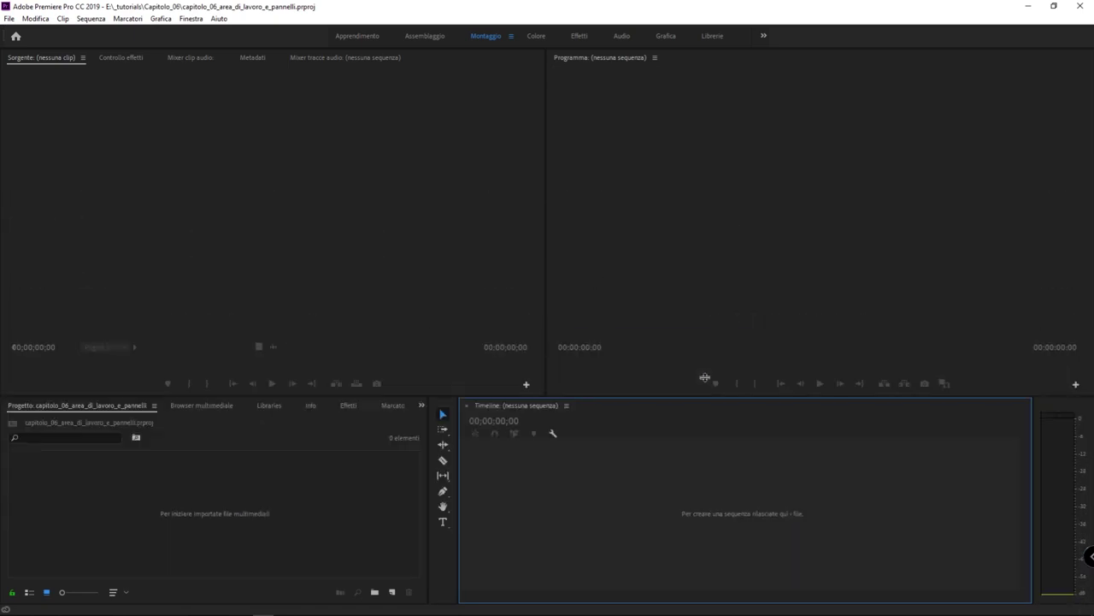
left_click_drag(704, 377, 712, 351)
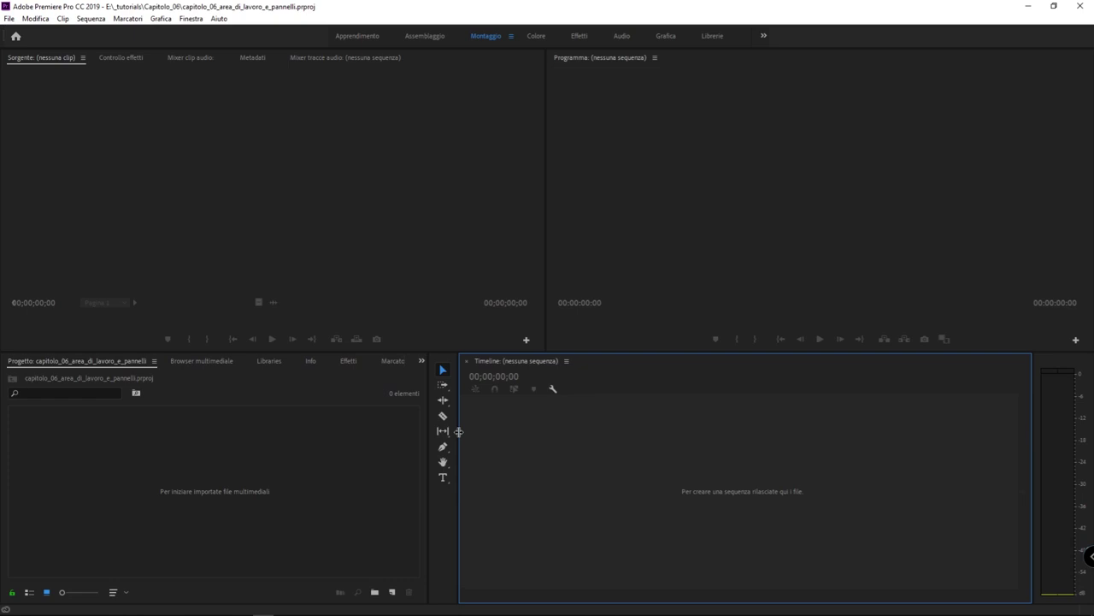
left_click_drag(459, 432, 446, 425)
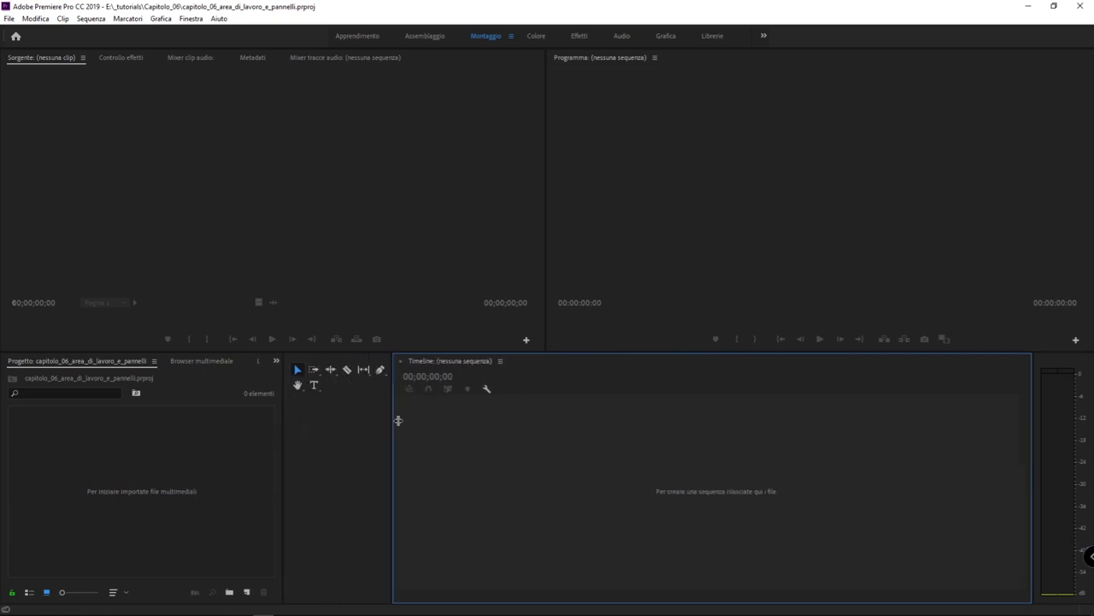
mouse_move(445, 425)
left_mouse_down()
mouse_move(644, 417)
mouse_move(649, 441)
mouse_move(314, 464)
left_mouse_up()
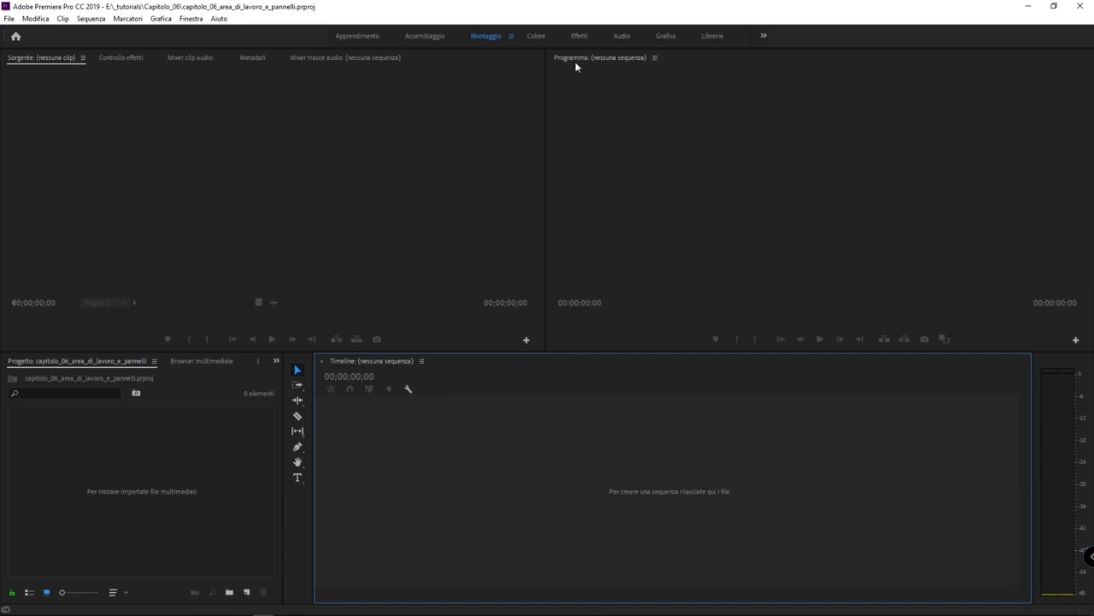
Step: Cycle the blue focus border through Program, then Source, ending on the Project panel
left_click(707, 118)
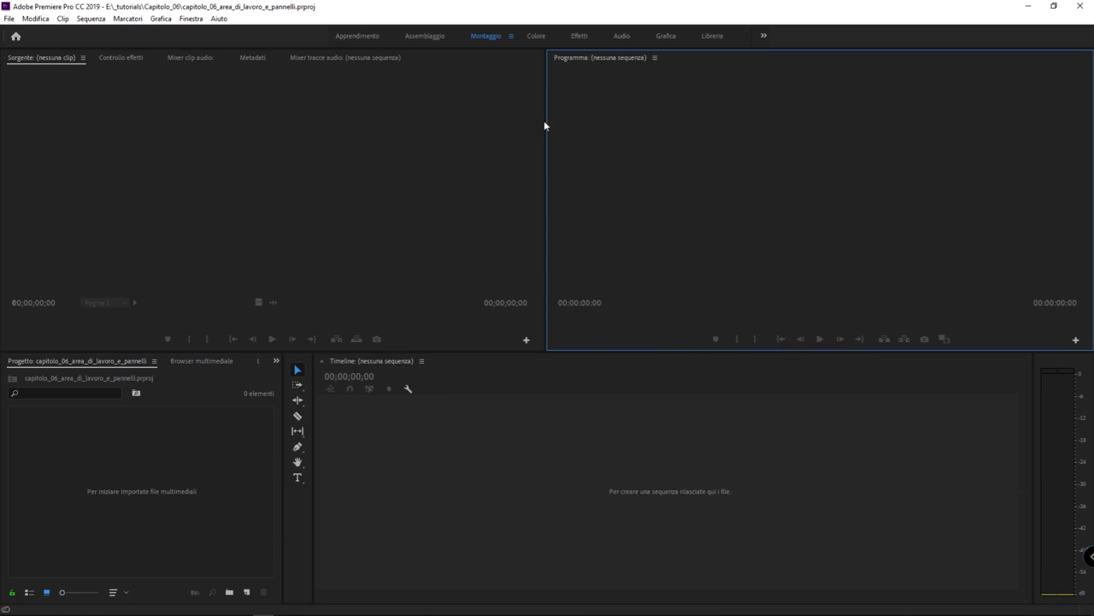
left_click(271, 184)
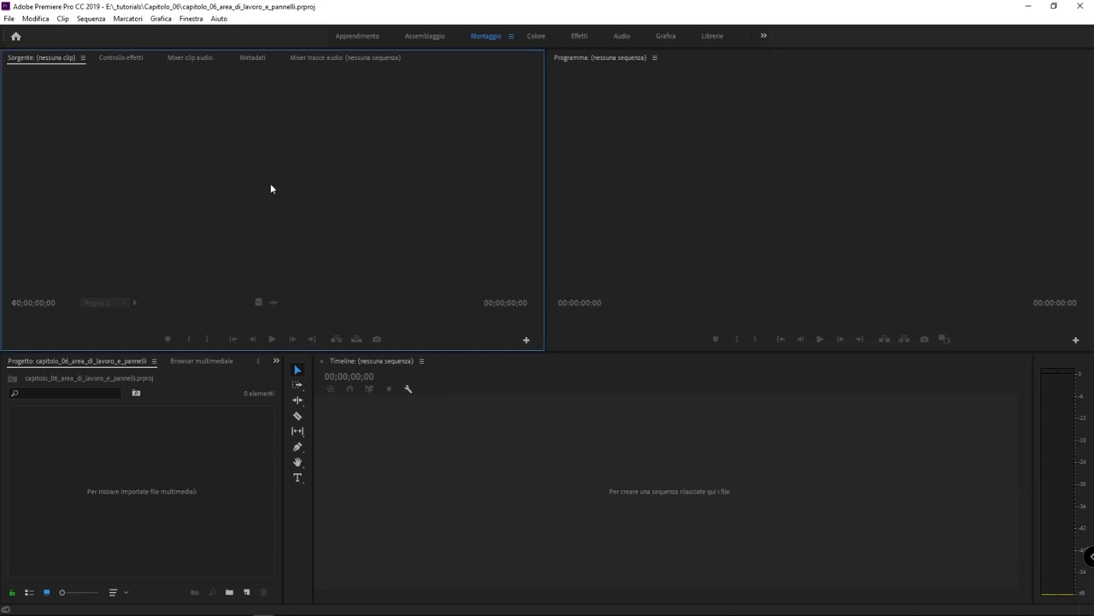
left_click(188, 490)
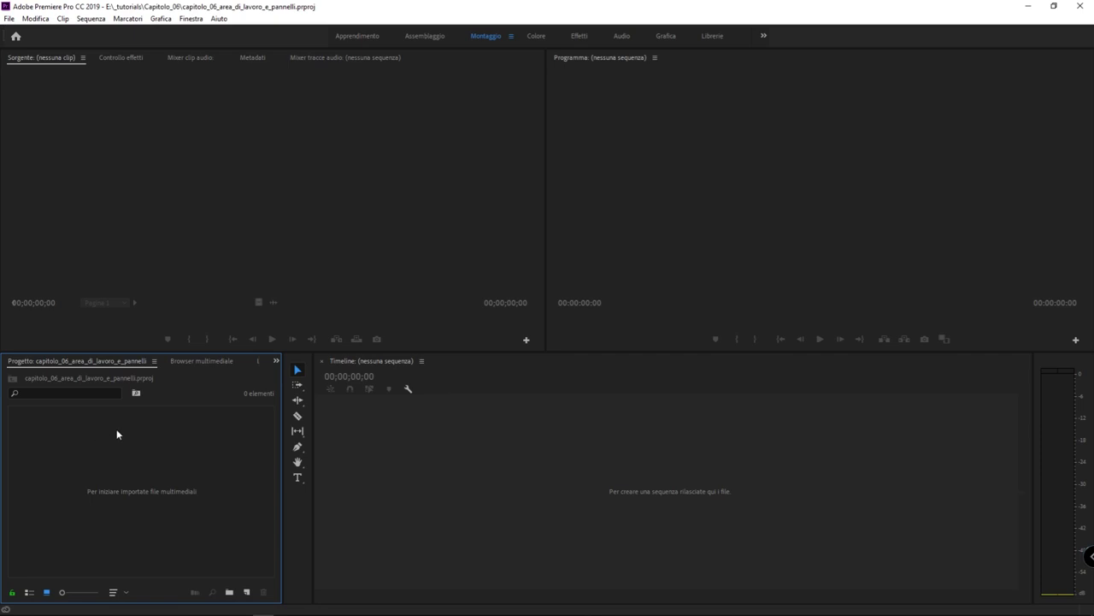
Step: Drag the Project panel's right divider out to show Libraries and Info, then partly back
left_click_drag(283, 400, 521, 399)
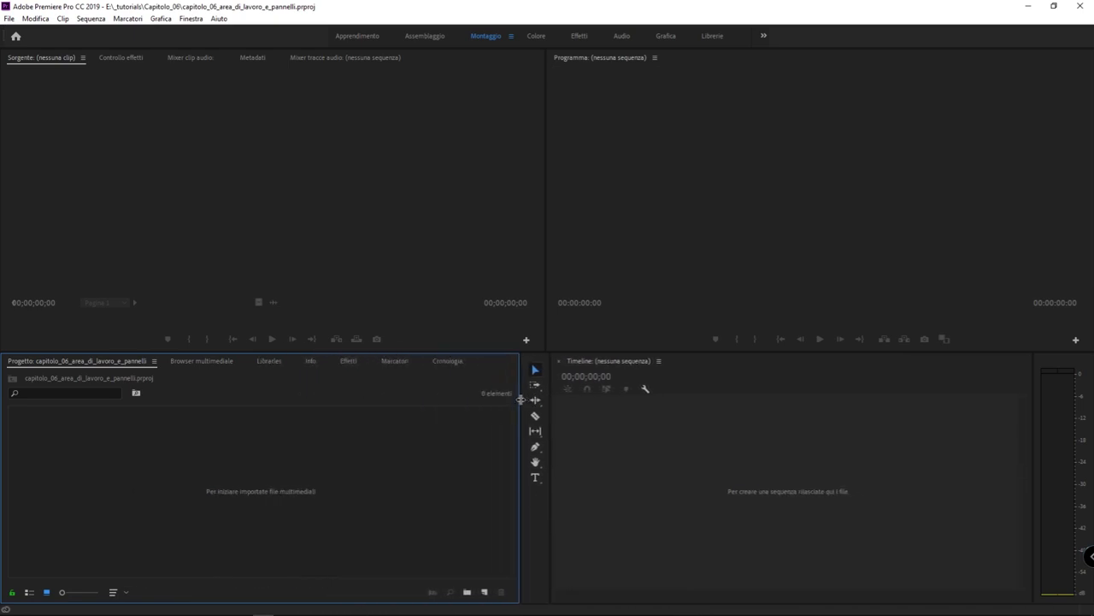
left_click_drag(549, 391, 372, 399)
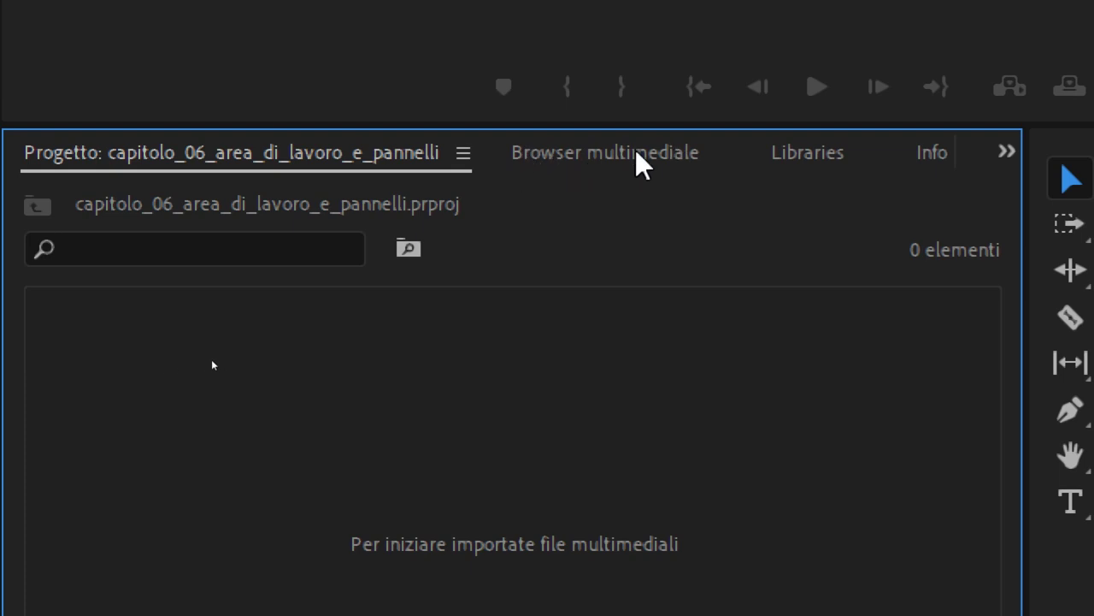
Step: View the Browser multimediale drive list (C:, D:, E:, F:, I:), then show the Libraries panel
left_click(637, 154)
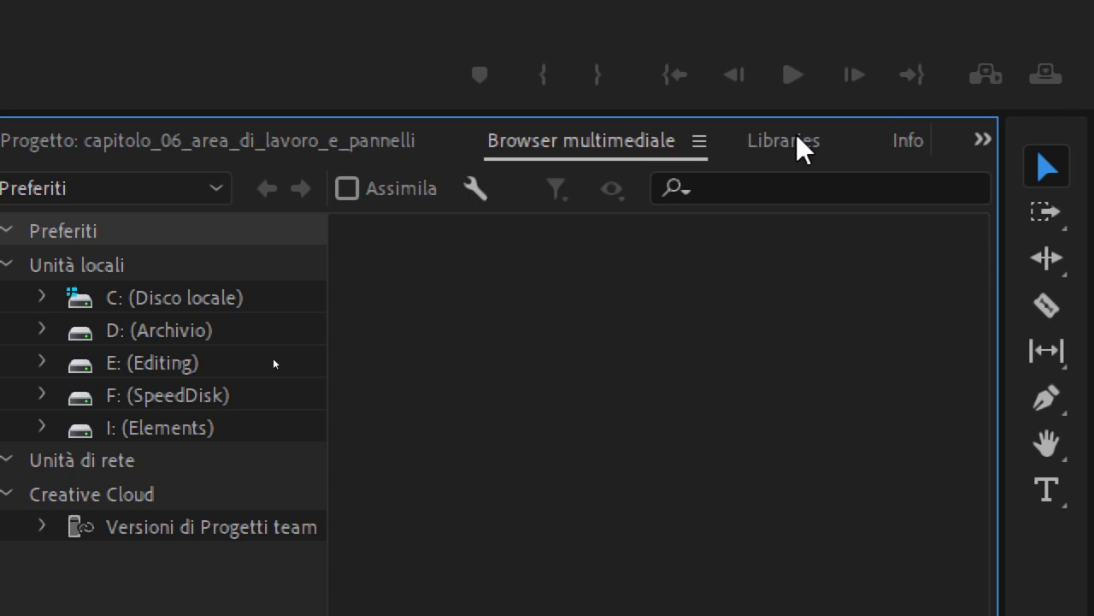
left_click(799, 143)
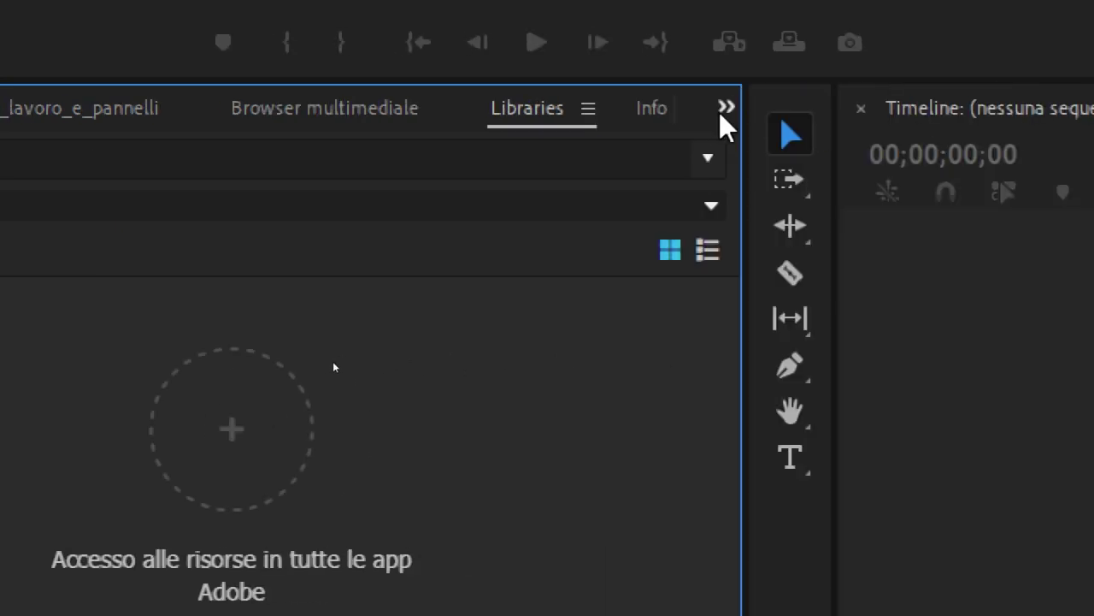
Step: List the Project group's panels, switch to Effetti, then bring the Info panel forward
left_click(726, 108)
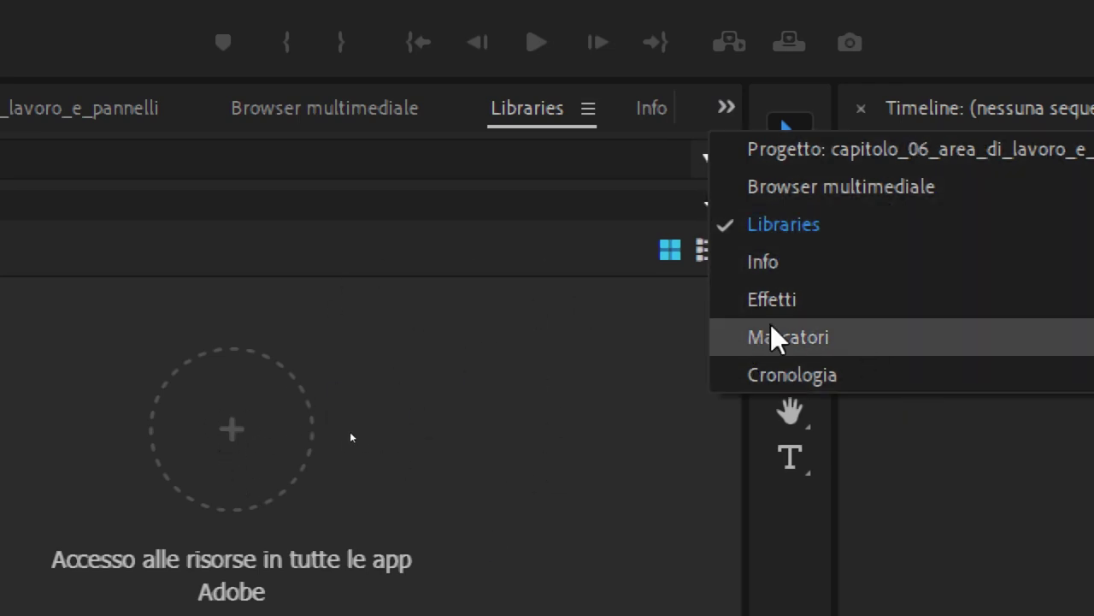
left_click(782, 301)
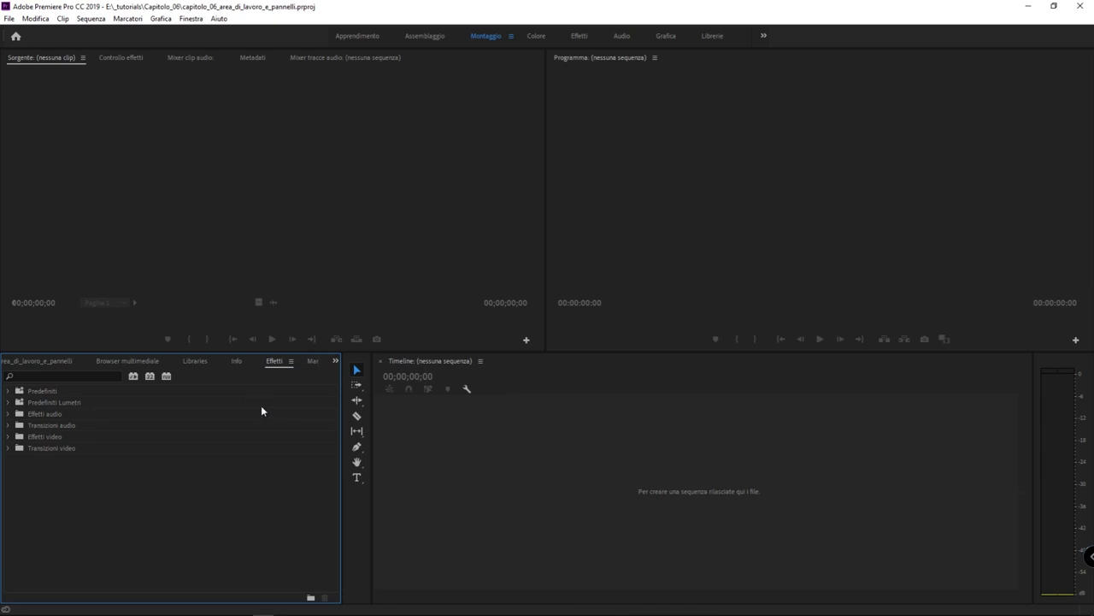
left_click(238, 362)
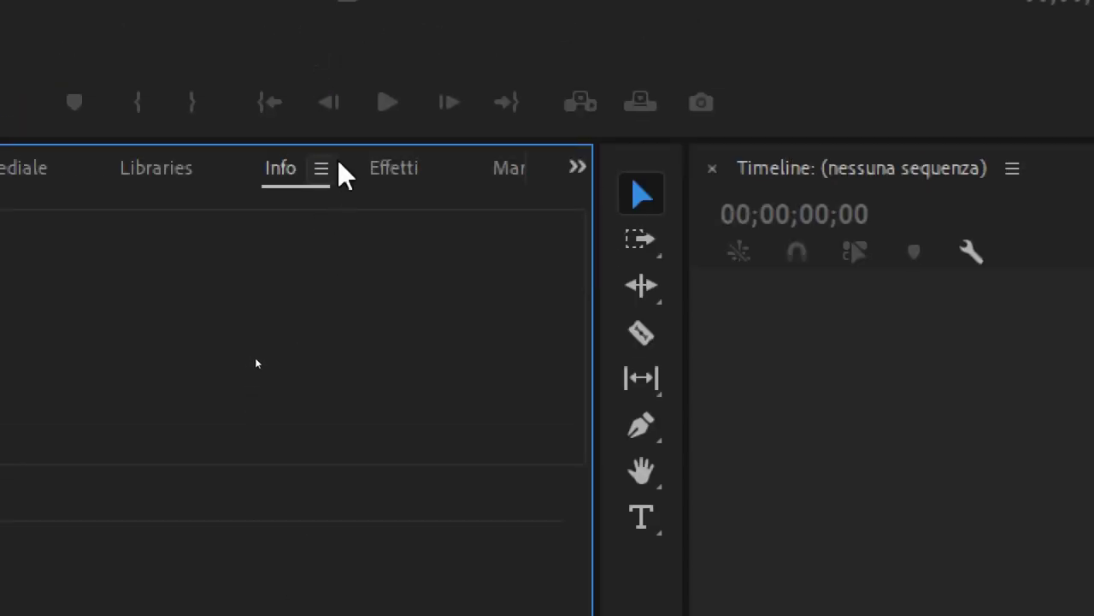
Step: Close the Info panel with Chiudi pannello from its panel menu
left_click(322, 168)
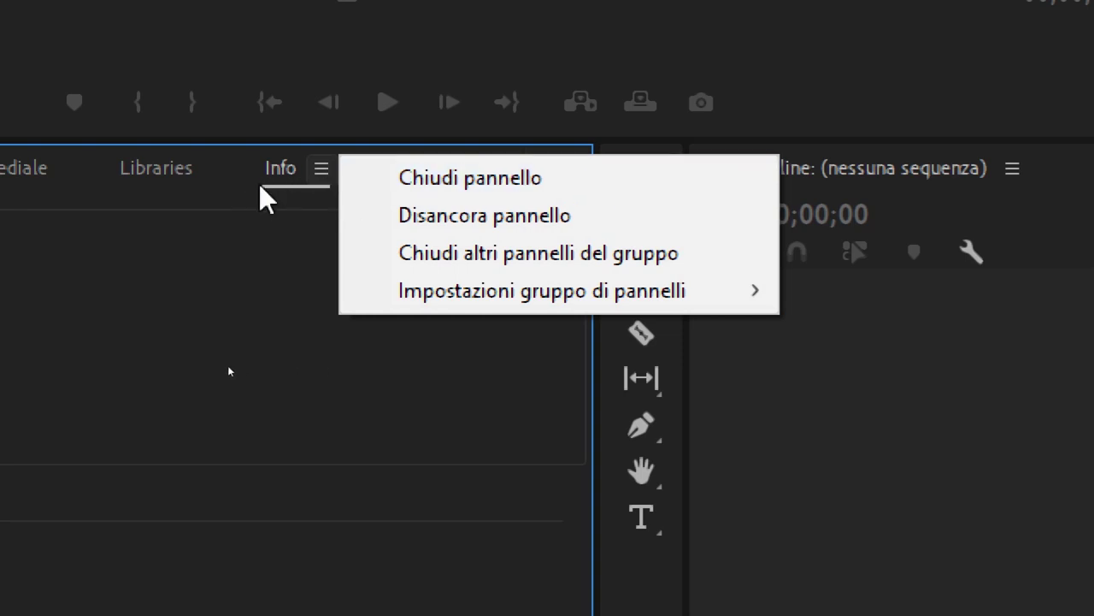
left_click(567, 185)
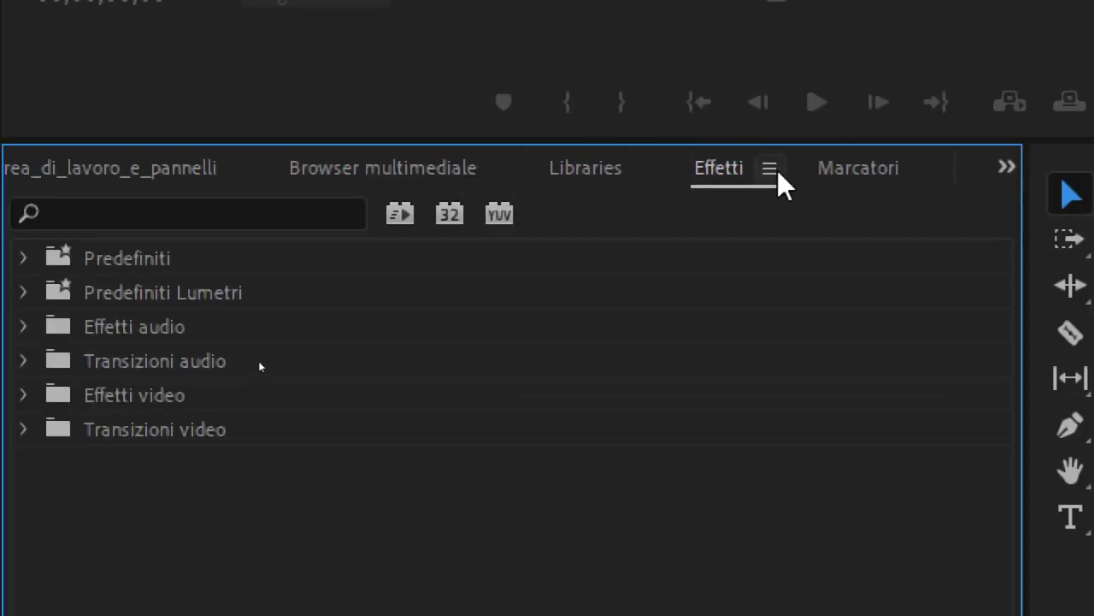
left_click(1007, 168)
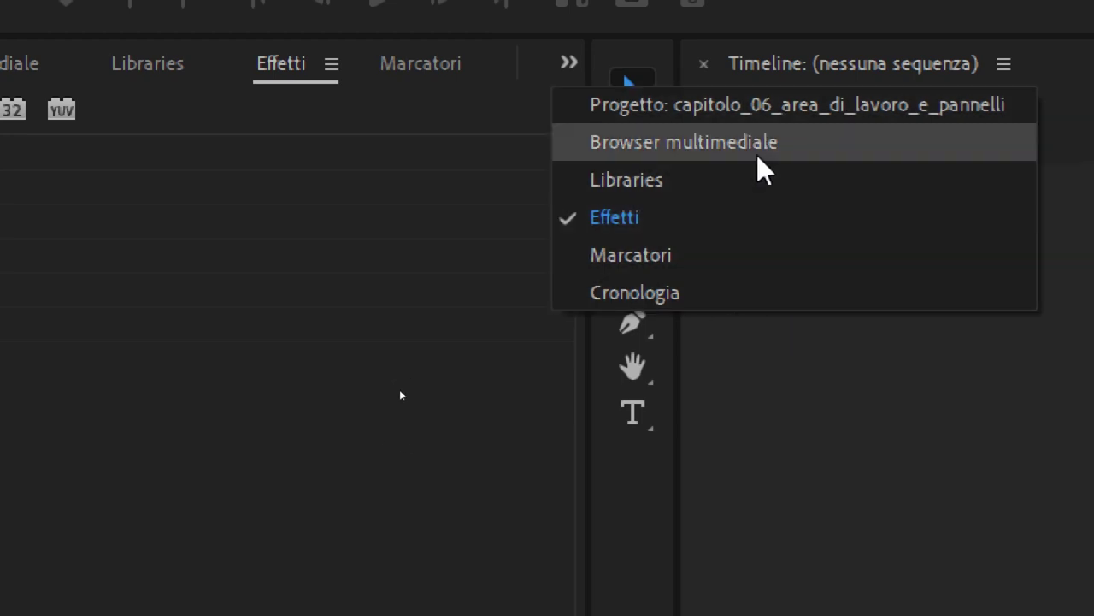
left_click(259, 375)
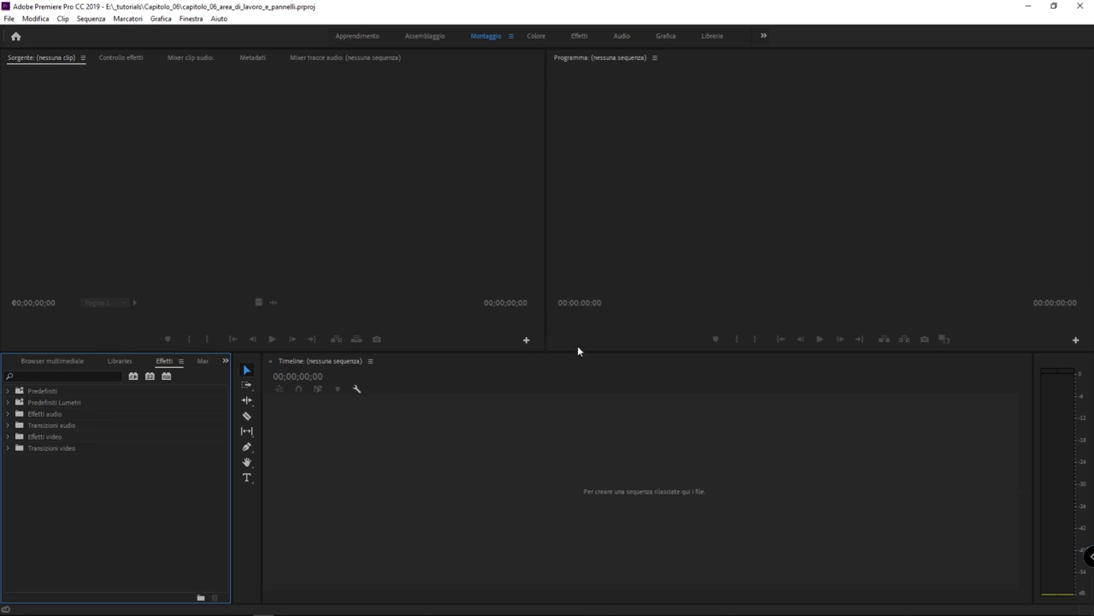
Step: Raise the bottom panel row and widen the Effetti group, then pick up its Effetti tab
mouse_move(579, 349)
left_mouse_down()
mouse_move(594, 327)
mouse_move(589, 353)
left_mouse_up()
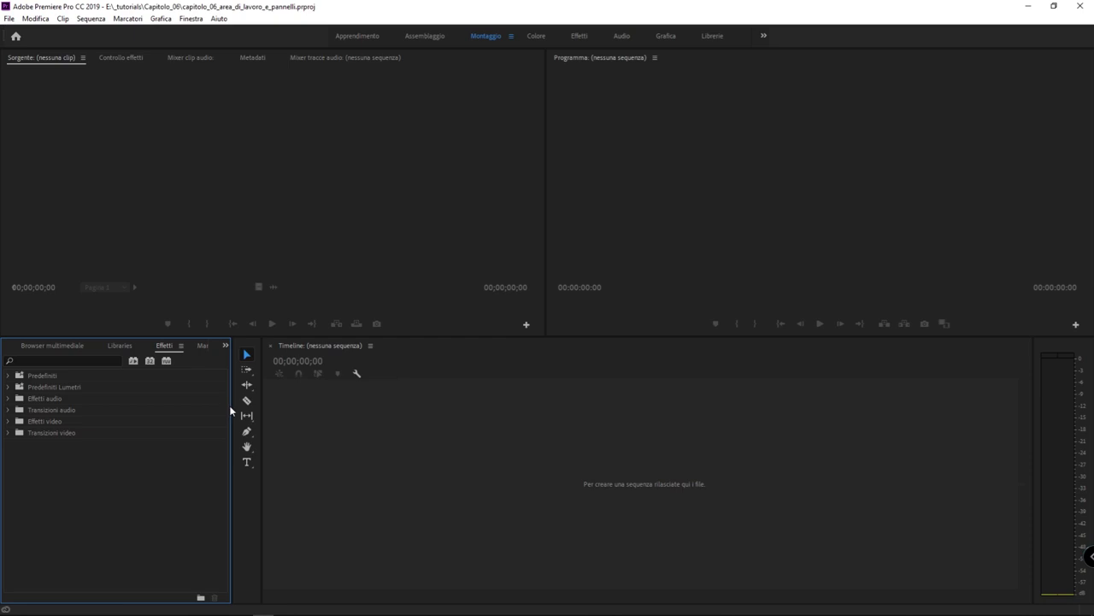
mouse_move(229, 405)
left_mouse_down()
mouse_move(395, 409)
mouse_move(379, 413)
left_mouse_up()
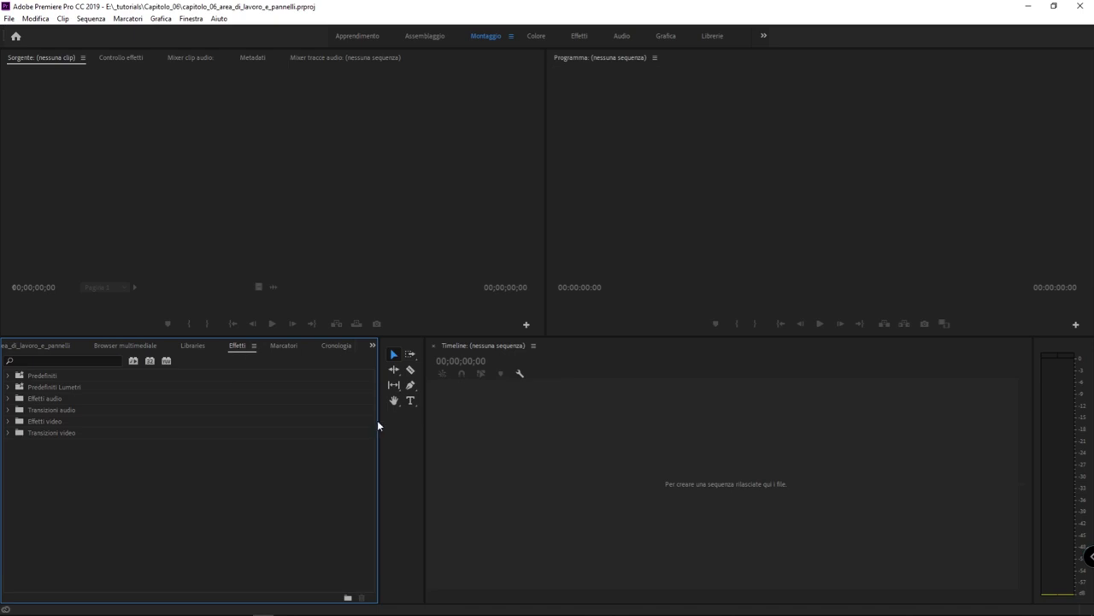
mouse_move(376, 427)
left_mouse_down()
mouse_move(335, 431)
mouse_move(398, 438)
left_mouse_up()
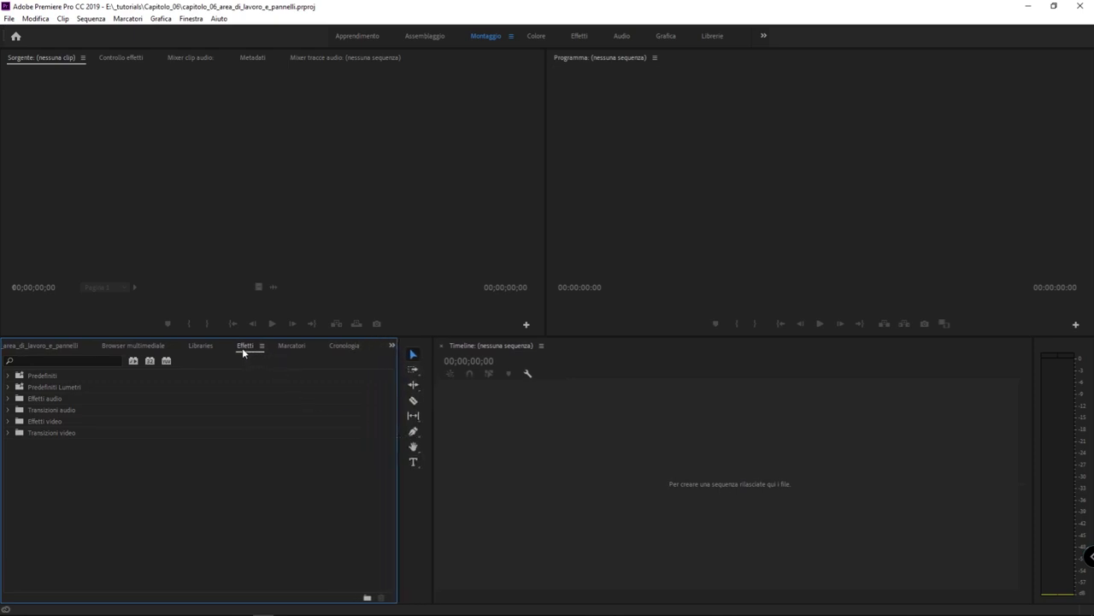
mouse_move(242, 347)
left_mouse_down()
mouse_move(738, 279)
mouse_move(442, 259)
left_mouse_up()
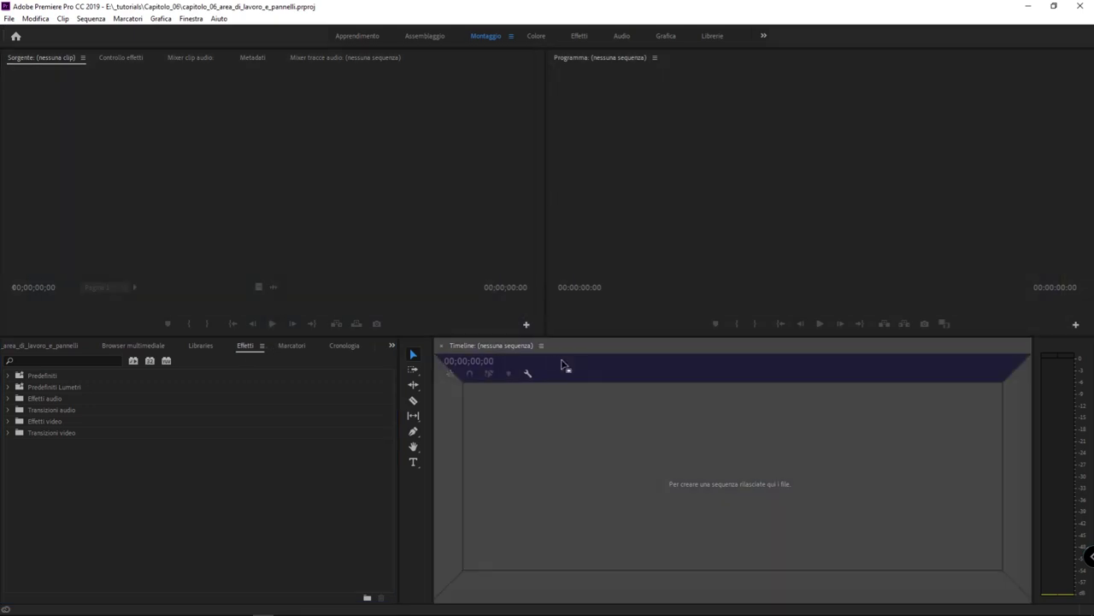
Step: Drop the Effetti tab onto the Sorgente tab bar, docking it in the Source monitor group
mouse_move(443, 258)
left_mouse_down()
mouse_move(421, 336)
mouse_move(315, 212)
mouse_move(274, 232)
left_mouse_up()
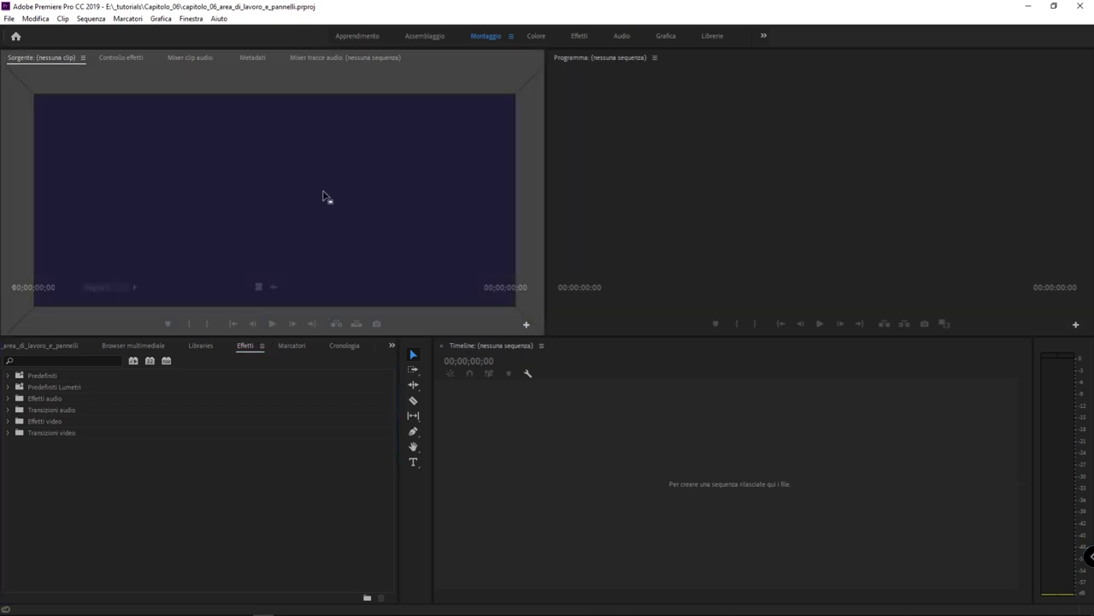
mouse_move(275, 232)
left_mouse_down()
mouse_move(356, 192)
mouse_move(325, 179)
left_mouse_up()
mouse_move(325, 179)
left_mouse_down()
mouse_move(236, 360)
mouse_move(247, 351)
left_mouse_up()
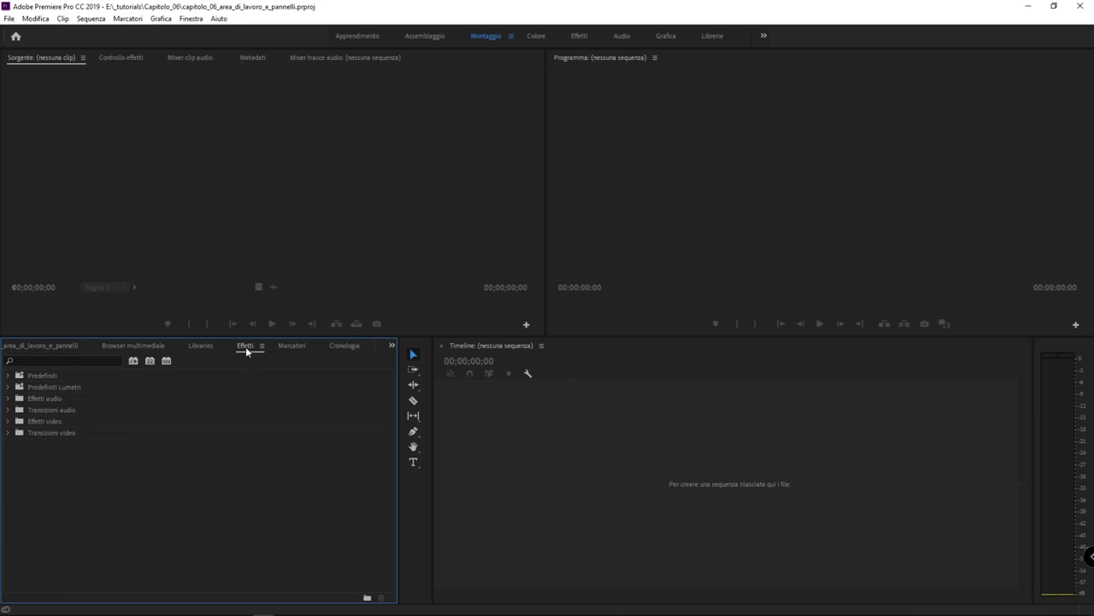
left_click_drag(245, 351, 295, 164)
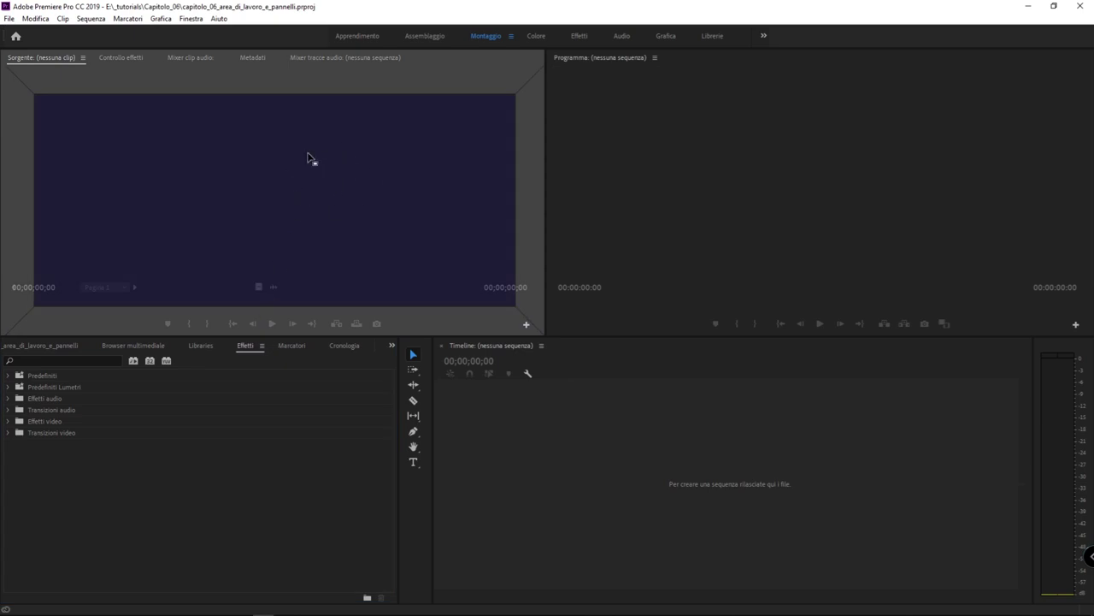
mouse_move(295, 164)
left_mouse_down()
mouse_move(684, 175)
mouse_move(331, 207)
left_mouse_up()
mouse_move(330, 208)
left_mouse_down()
mouse_move(326, 163)
mouse_move(310, 206)
left_mouse_up()
left_click_drag(309, 205, 312, 202)
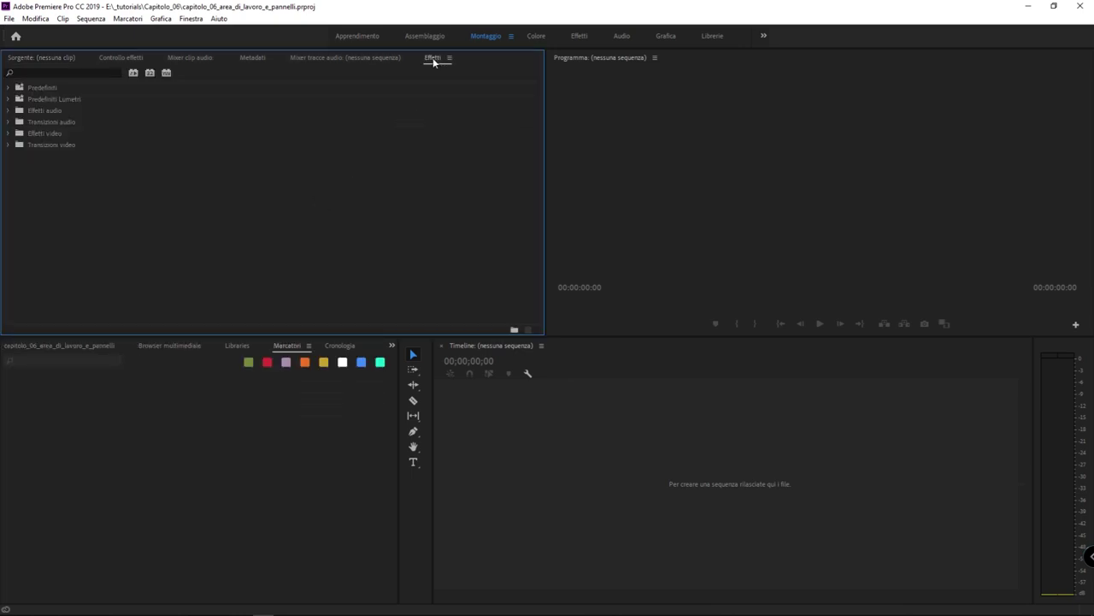
left_click(266, 451)
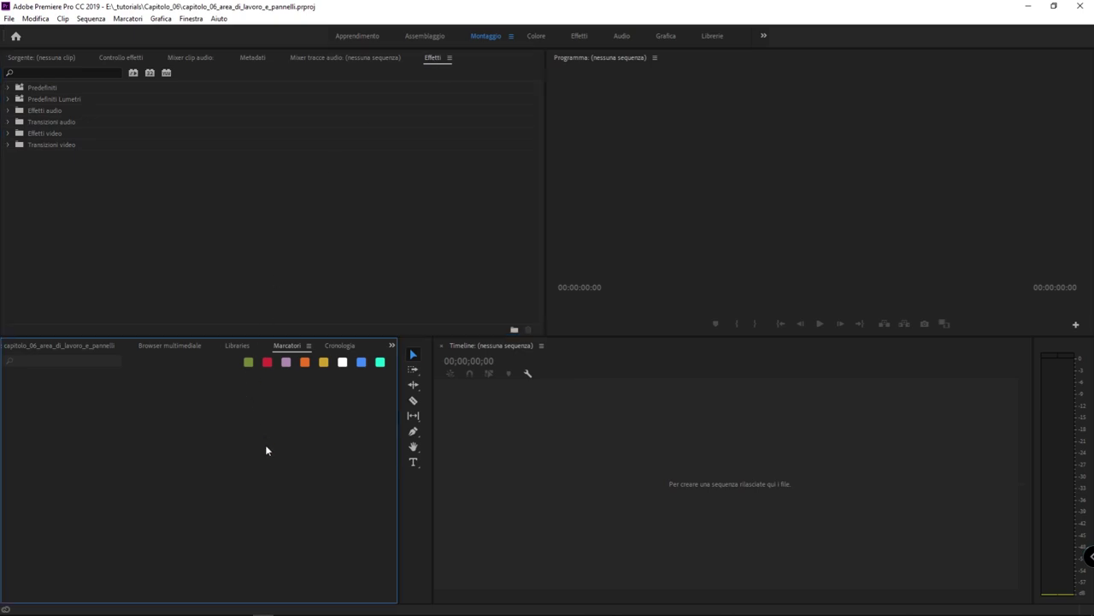
left_click(385, 135)
left_click(395, 183)
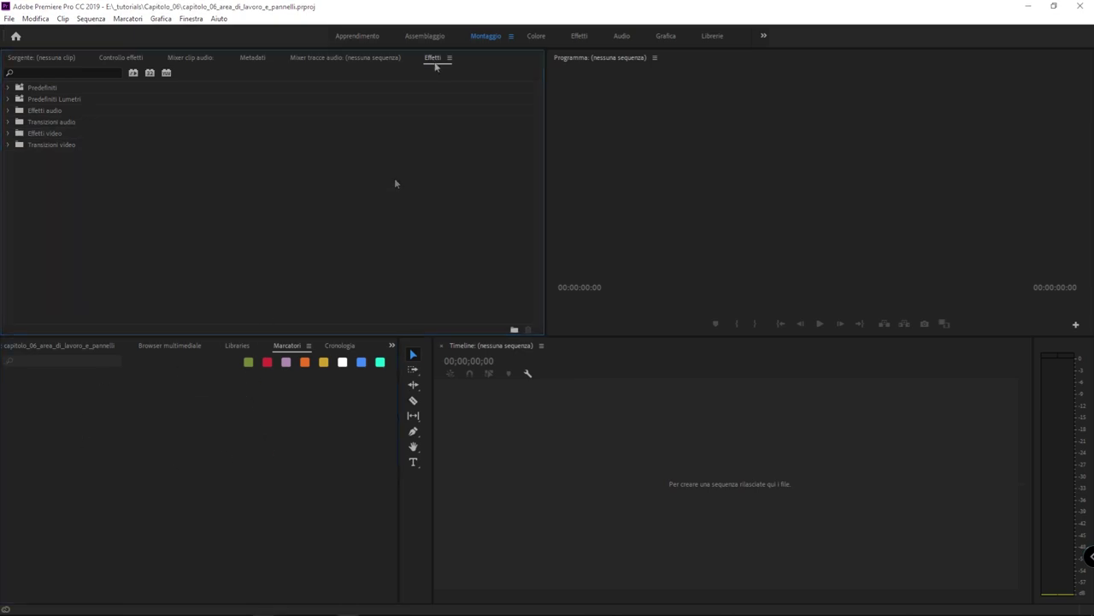